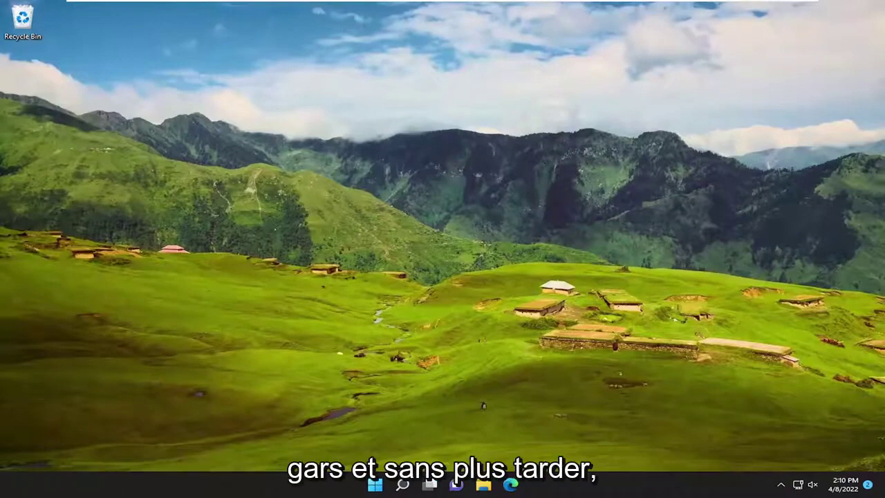
- Search Windows for 'control panel', fixing the misspelled query
{"action": "left_click", "coordinate": [401, 487]}
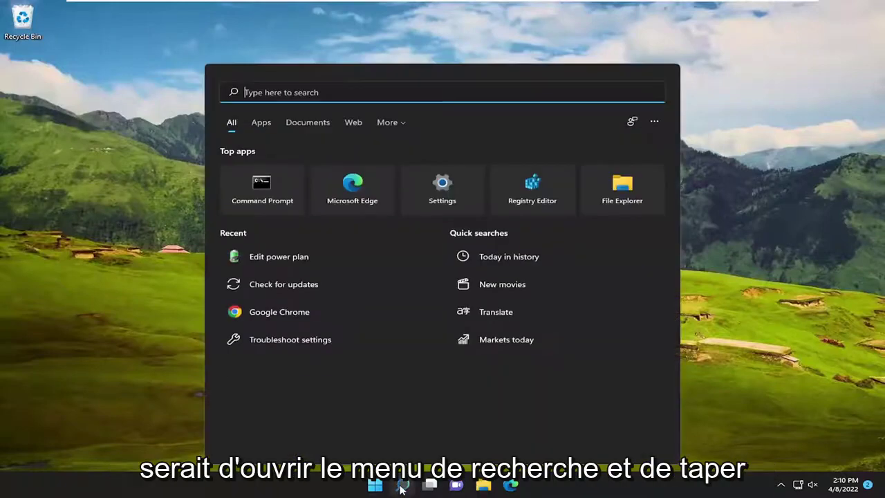
{"action": "type", "text": "contro lpa"}
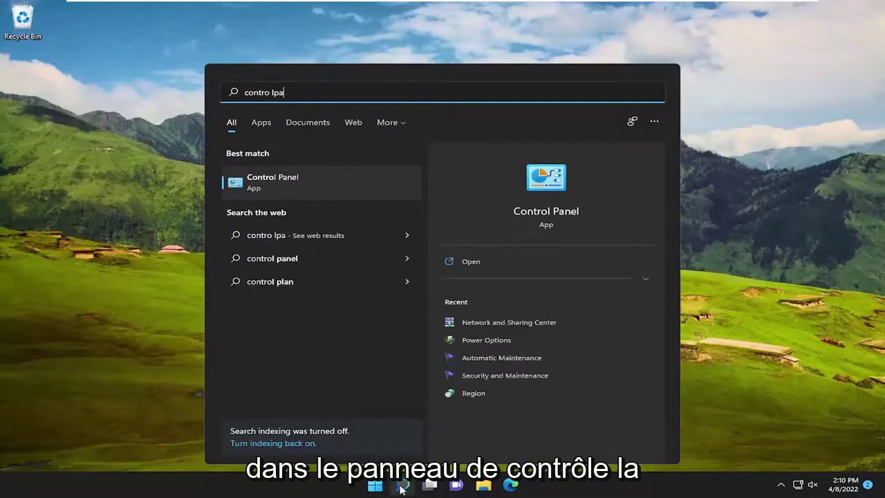
{"action": "key", "text": "BackSpace"}
{"action": "key", "text": "BackSpace"}
{"action": "key", "text": "BackSpace"}
{"action": "key", "text": "BackSpace"}
{"action": "type", "text": "l panel"}
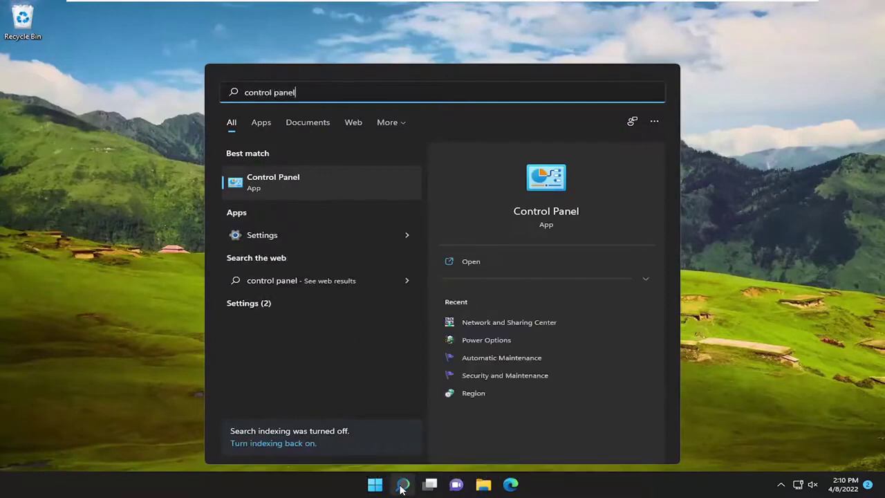
- Open Control Panel and list all items as large icons
{"action": "left_click", "coordinate": [284, 183]}
{"action": "left_click", "coordinate": [646, 130]}
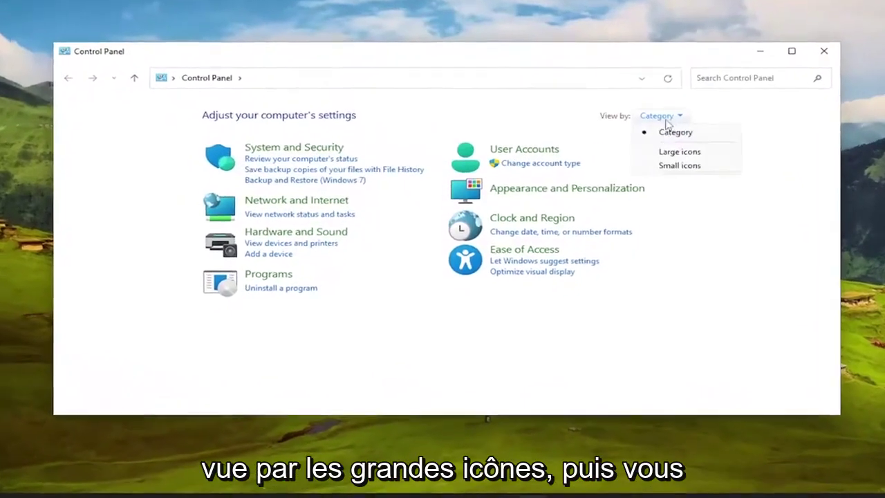
{"action": "left_click", "coordinate": [649, 160]}
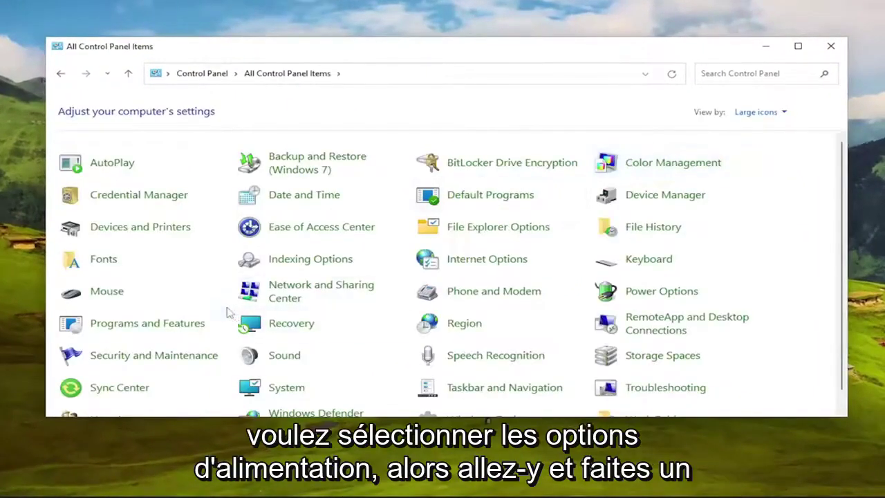
- In Power Options, open the Balanced plan's Edit Plan Settings page
{"action": "left_click", "coordinate": [650, 296]}
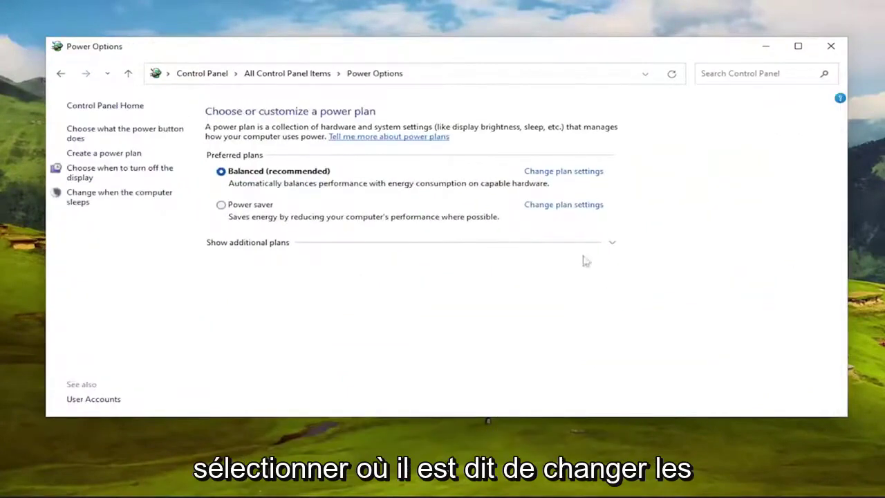
{"action": "left_click", "coordinate": [549, 174]}
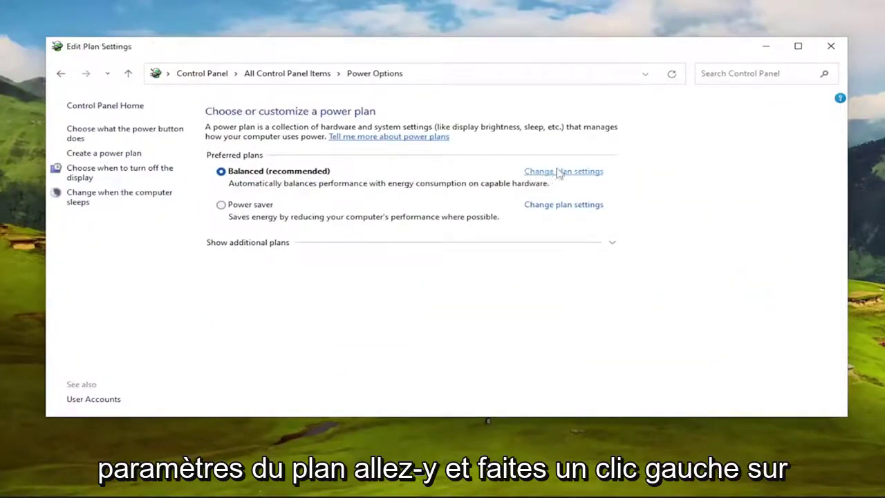
{"action": "left_click", "coordinate": [59, 72]}
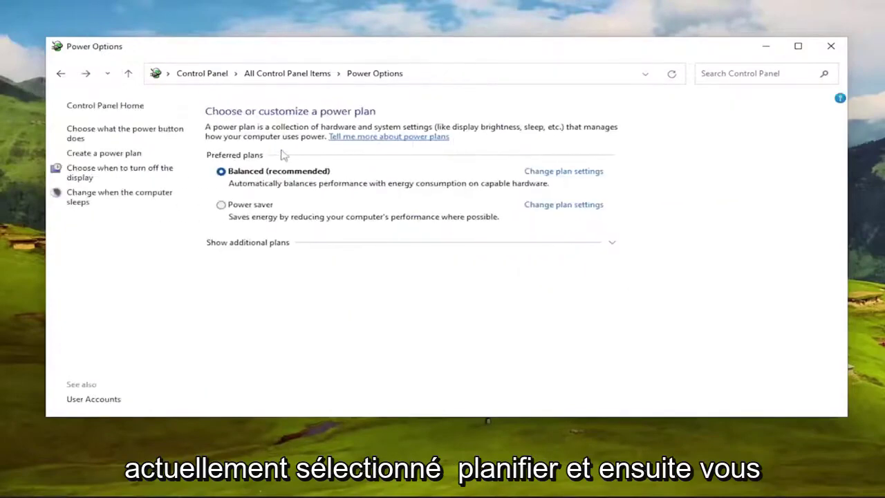
{"action": "left_click", "coordinate": [565, 173]}
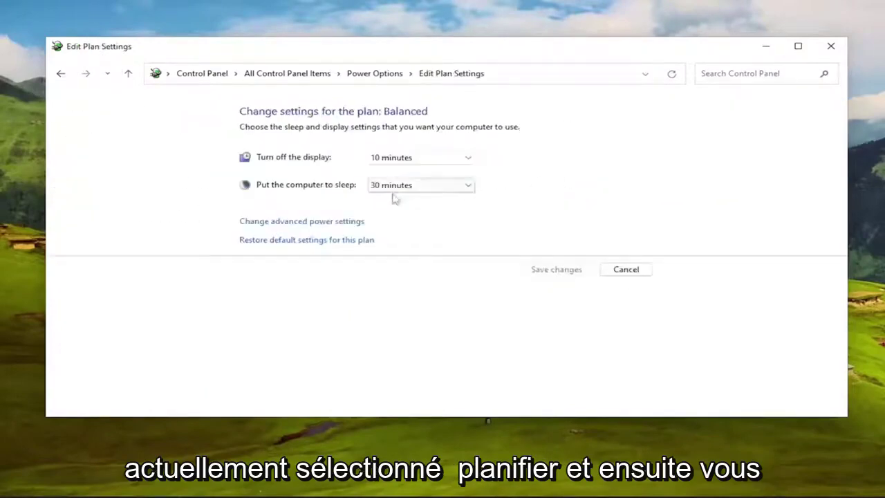
- Open the Balanced plan's advanced power settings, centred, showing hard disk turn-off at 20 minutes
{"action": "left_click", "coordinate": [286, 222]}
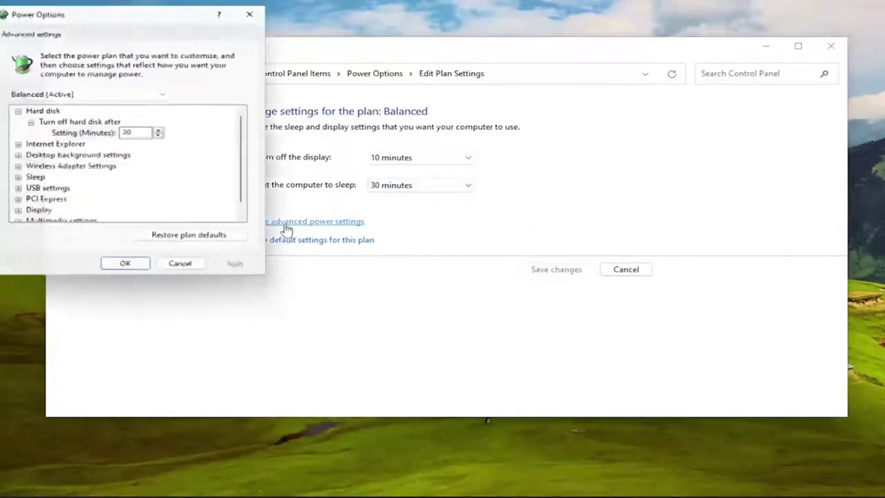
{"action": "left_click_drag", "start_coordinate": [157, 13], "coordinate": [450, 65]}
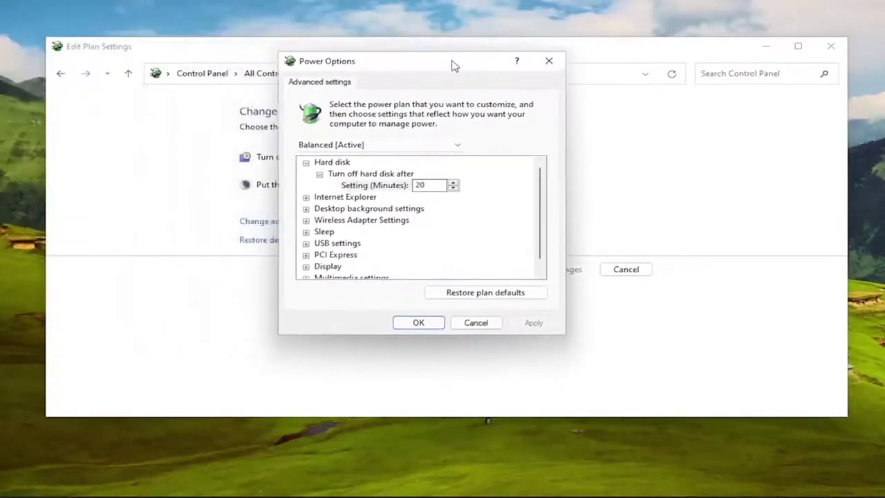
{"action": "scroll", "coordinate": [332, 249], "scroll_direction": "down", "scroll_amount": 1}
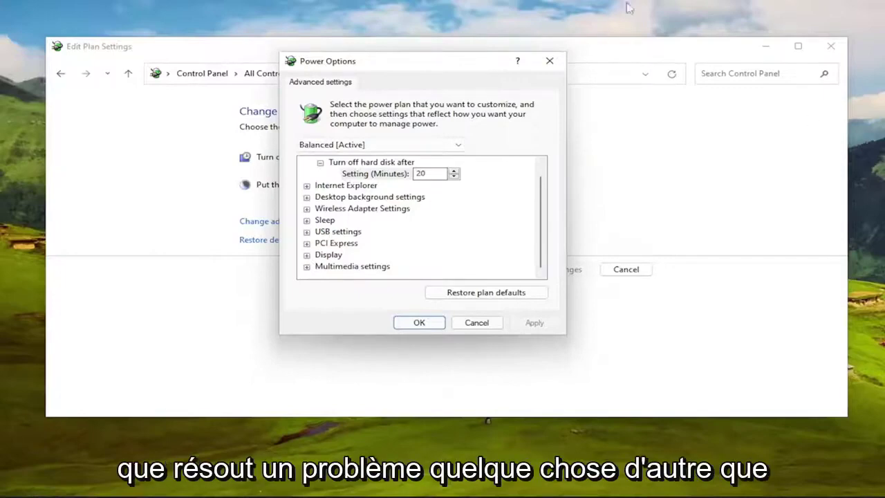
- Close the advanced power settings and return to the full Control Panel item list
{"action": "left_click", "coordinate": [548, 62]}
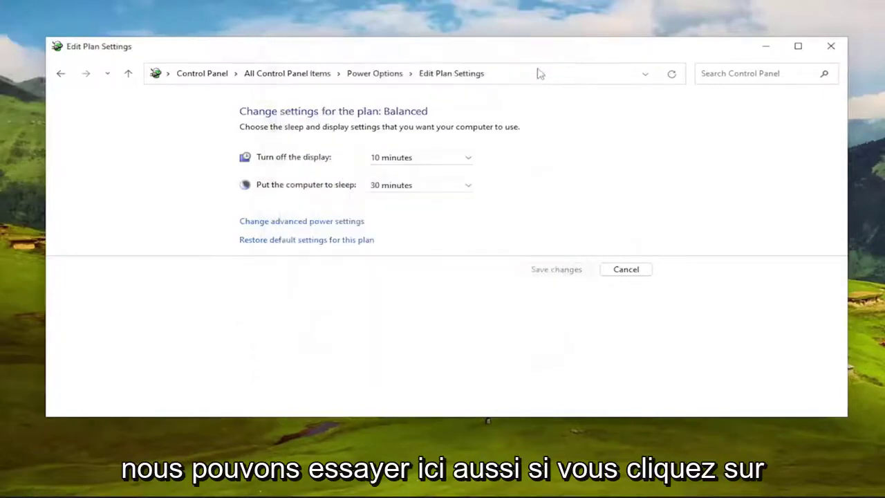
{"action": "left_click", "coordinate": [61, 74]}
{"action": "left_click", "coordinate": [60, 74]}
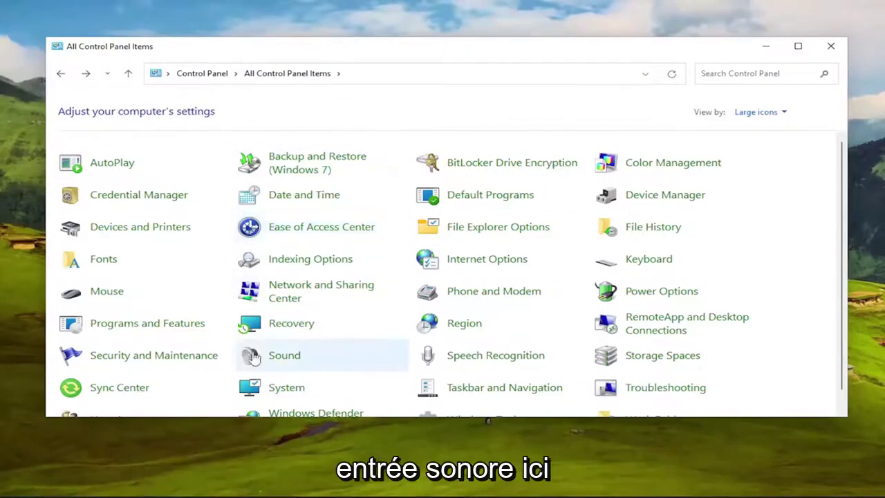
- Open the Sound settings and select the Speakers playback device
{"action": "left_click", "coordinate": [285, 357]}
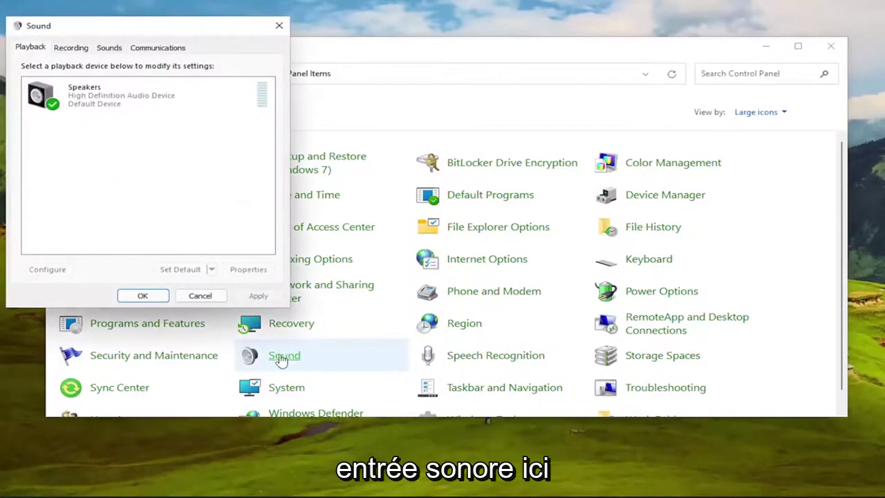
{"action": "left_click_drag", "start_coordinate": [177, 31], "coordinate": [427, 90]}
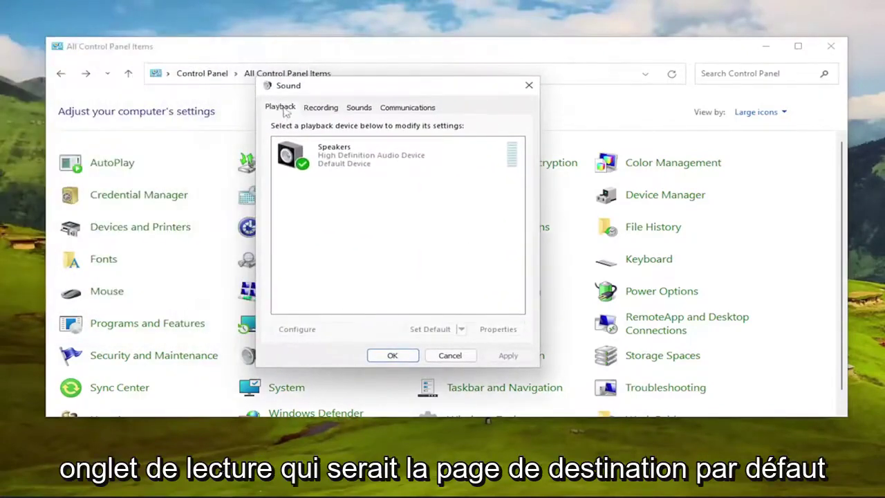
{"action": "left_click", "coordinate": [328, 161]}
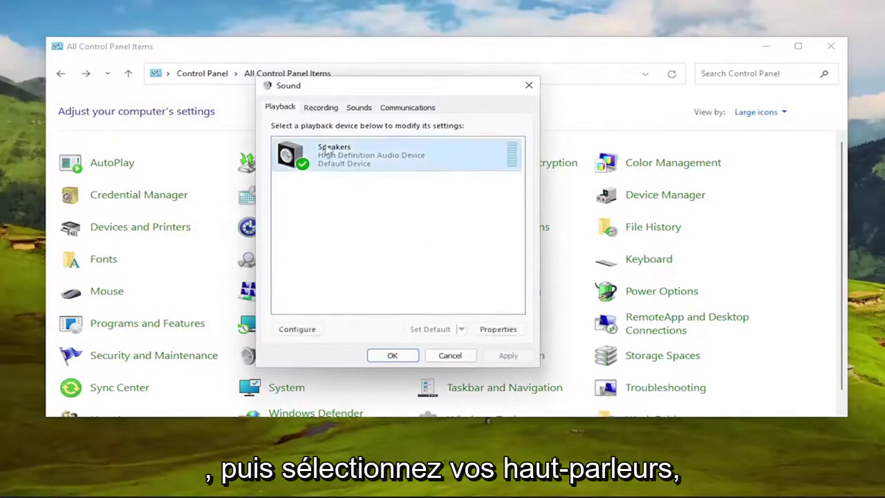
- Open Speakers Properties on the Advanced tab and expand the Default Format list (16 bit, 48000 Hz)
{"action": "left_click", "coordinate": [505, 335]}
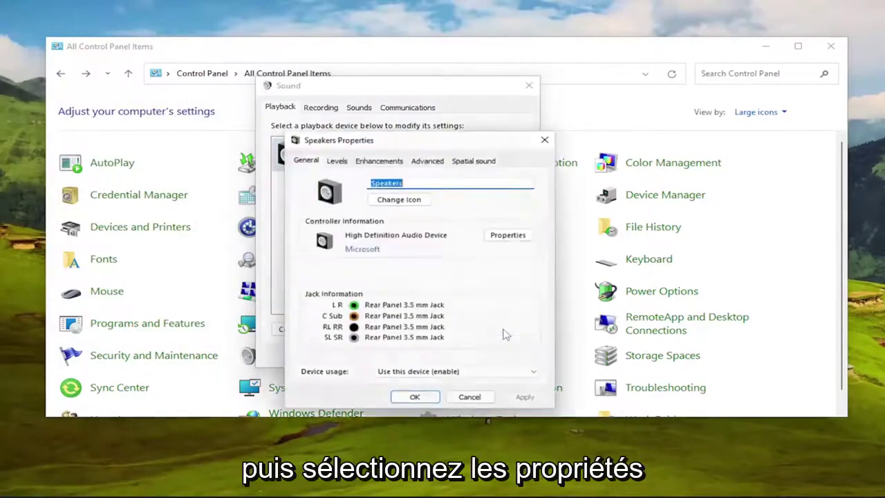
{"action": "left_click_drag", "start_coordinate": [423, 141], "coordinate": [408, 96]}
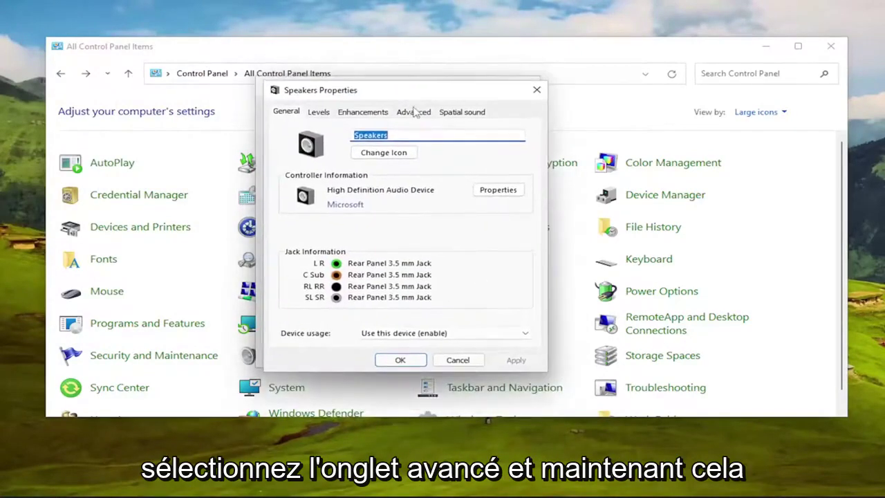
{"action": "left_click", "coordinate": [410, 112]}
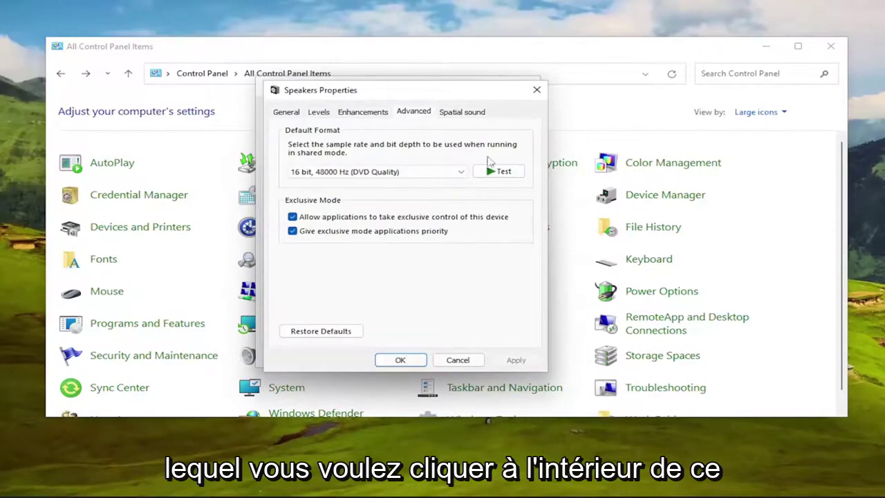
{"action": "left_click", "coordinate": [404, 173]}
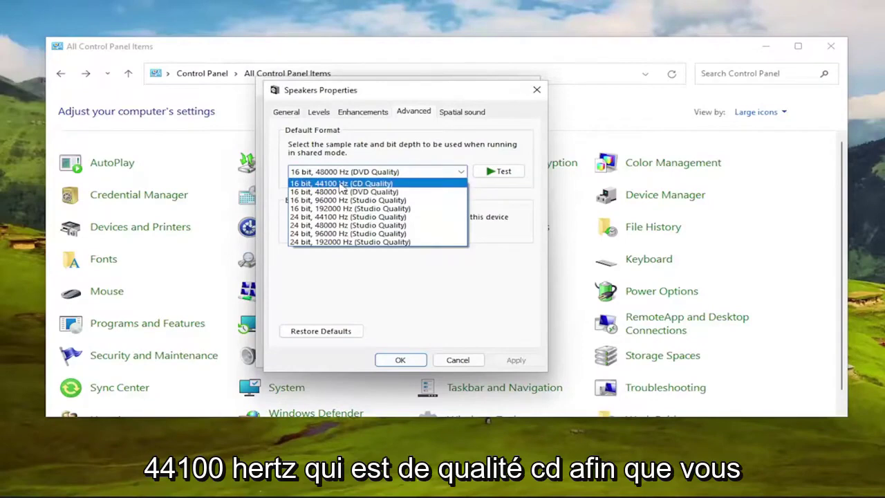
- Choose '16 bit, 44100 Hz (CD Quality)' as the speakers' default format
{"action": "left_click", "coordinate": [373, 184]}
{"action": "left_click", "coordinate": [373, 171]}
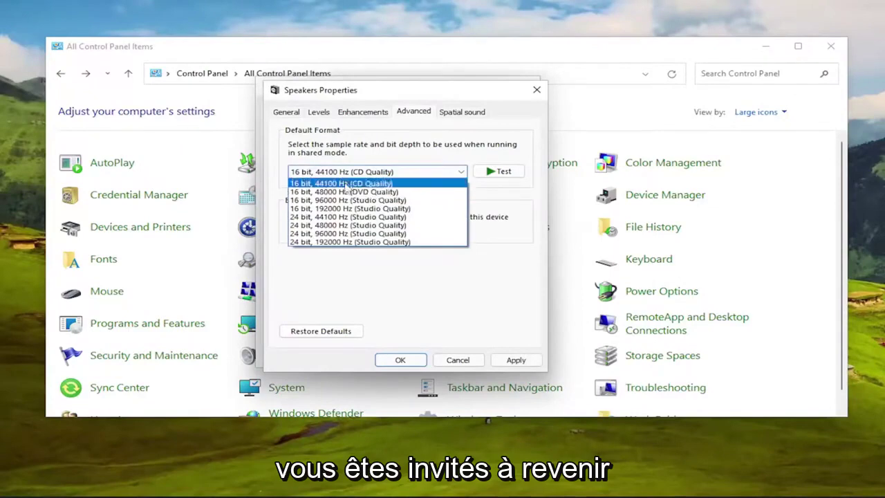
{"action": "left_click", "coordinate": [523, 228]}
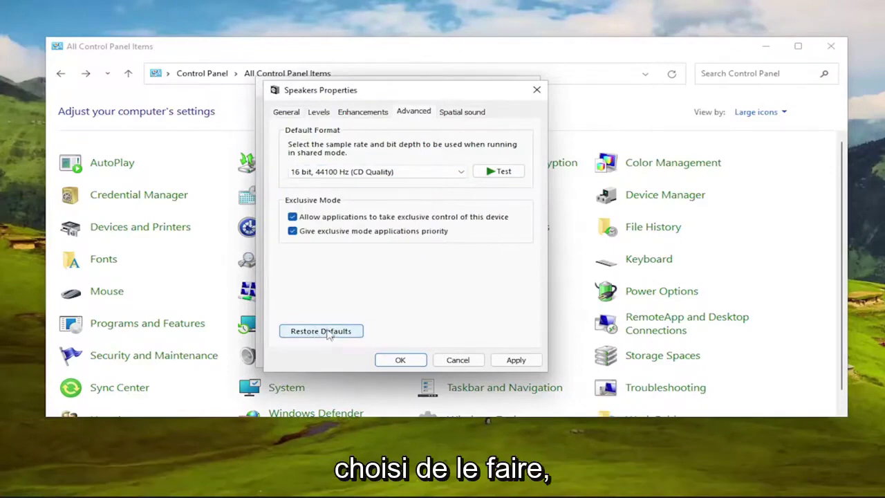
- Test the 44100 Hz format, apply it and close Speakers Properties with OK
{"action": "left_click", "coordinate": [492, 172]}
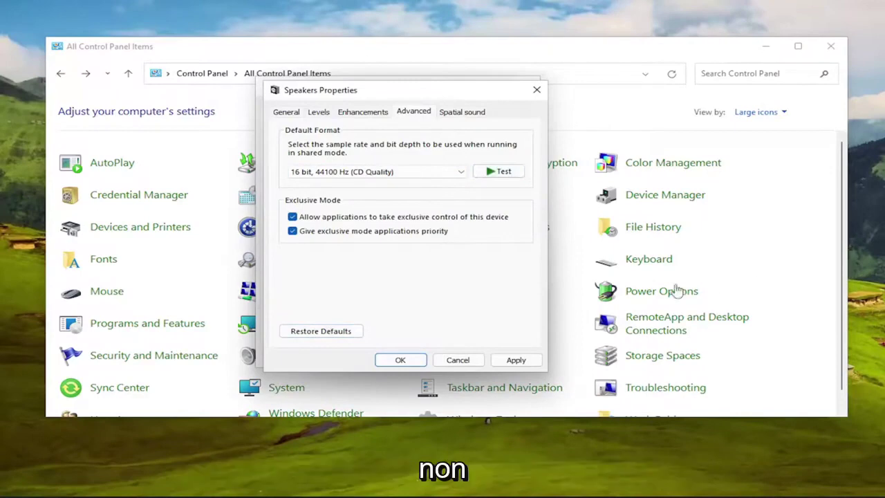
{"action": "left_click", "coordinate": [515, 362]}
{"action": "left_click", "coordinate": [420, 360]}
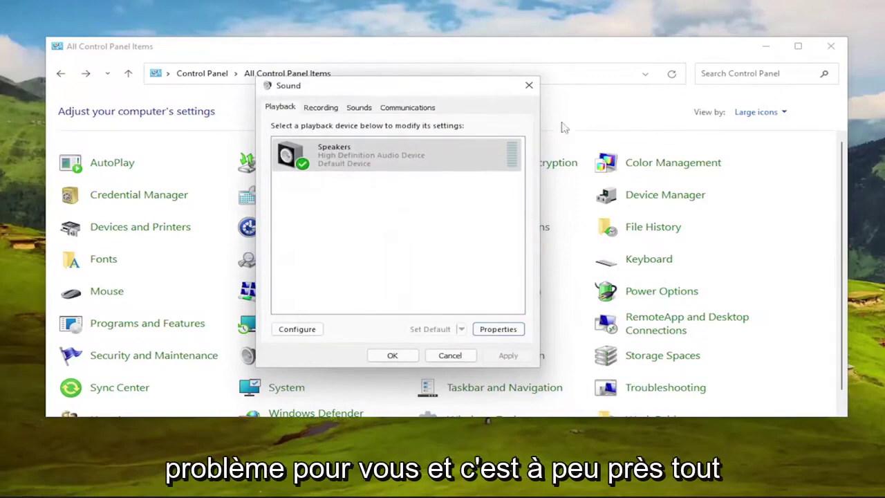
- Close the Sound dialog with OK
{"action": "left_click", "coordinate": [392, 355]}
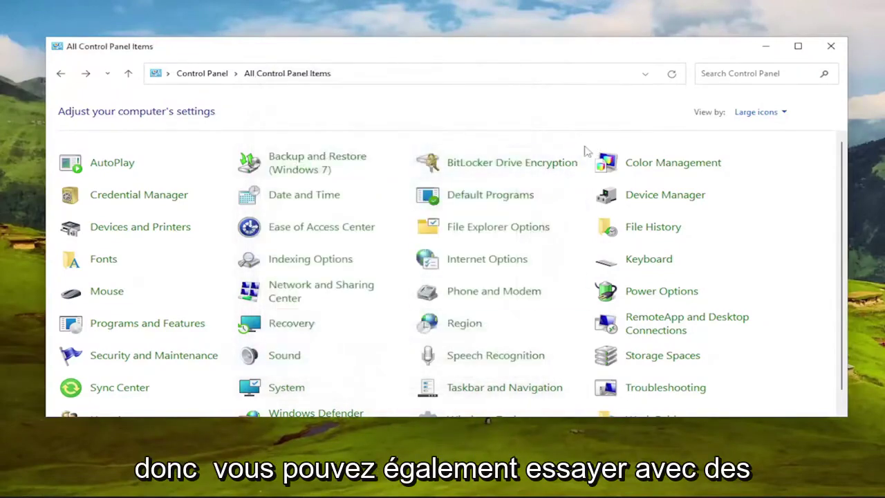